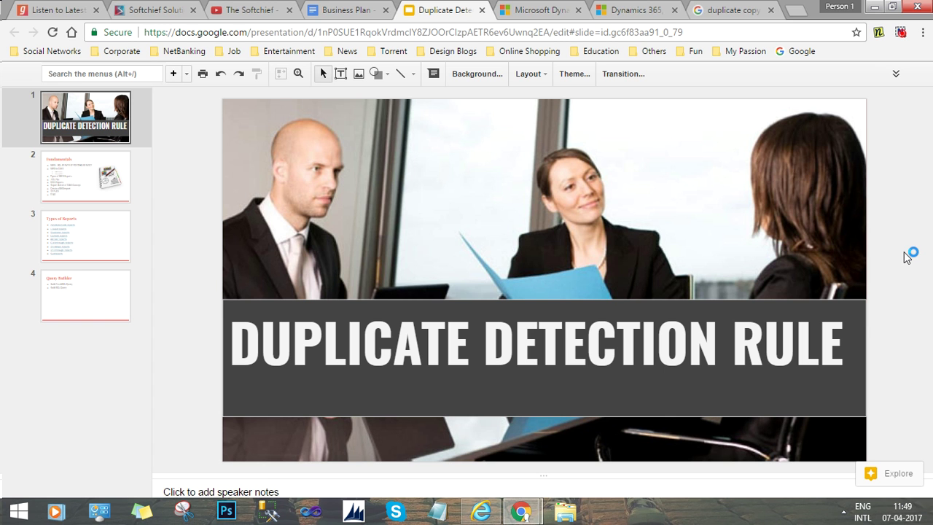
Switch from the Google Slides title slide to the Dynamics 365 Sales Activity Dashboard.
key(alt+Tab)
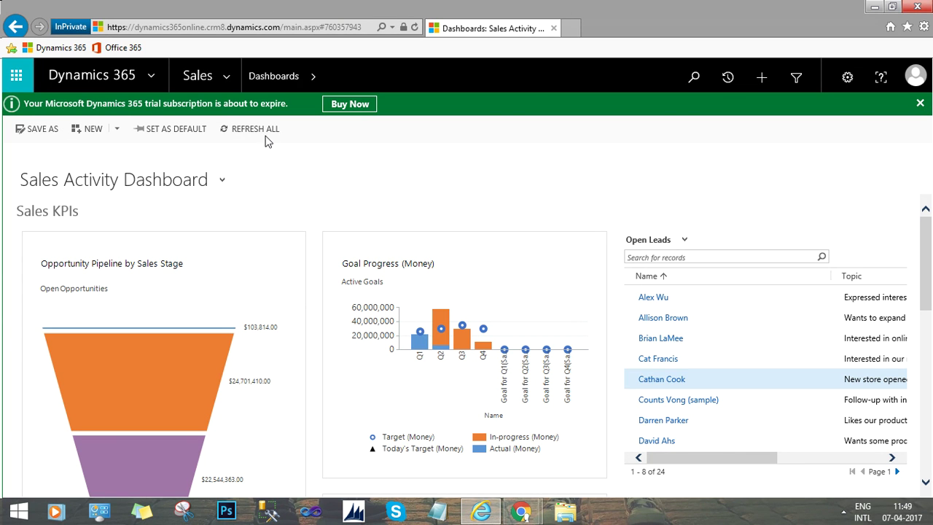
Expand the site map from the Sales dropdown in the top navigation bar.
click(227, 79)
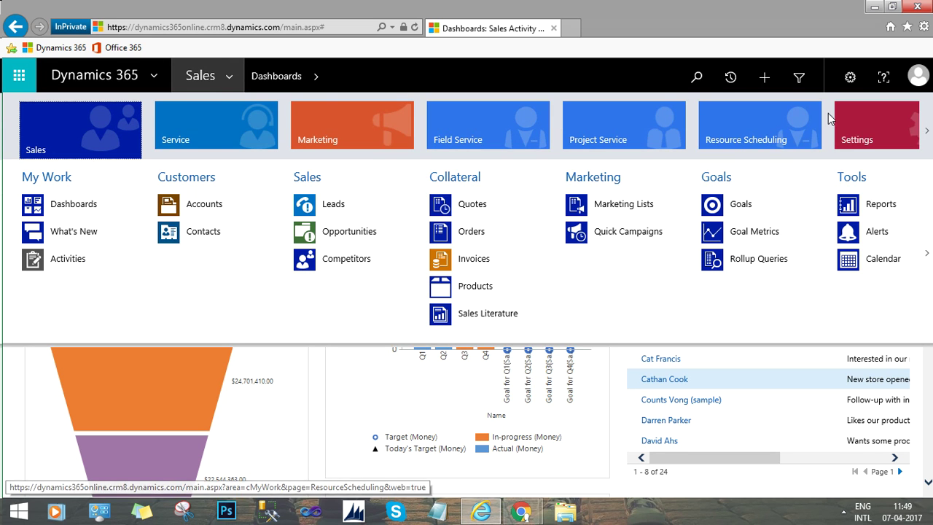
Open Settings > Data Management from the site map.
click(860, 128)
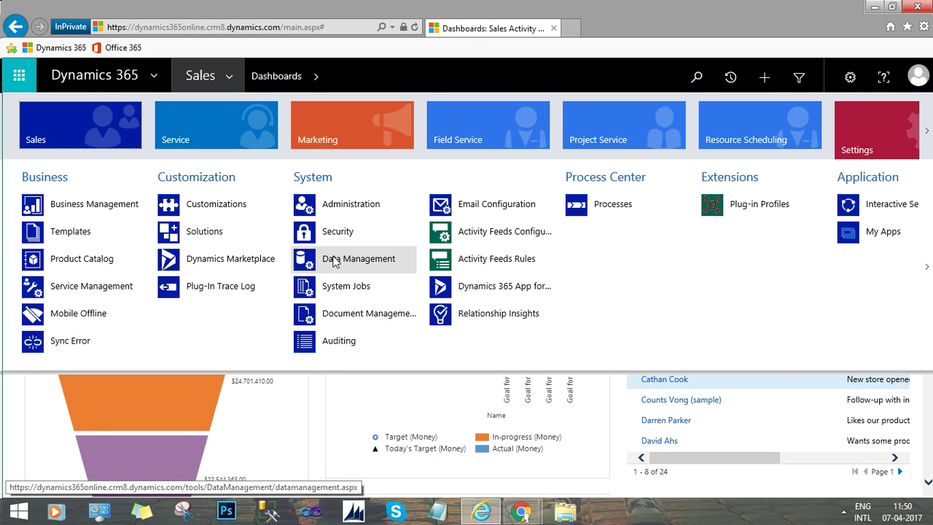
click(333, 260)
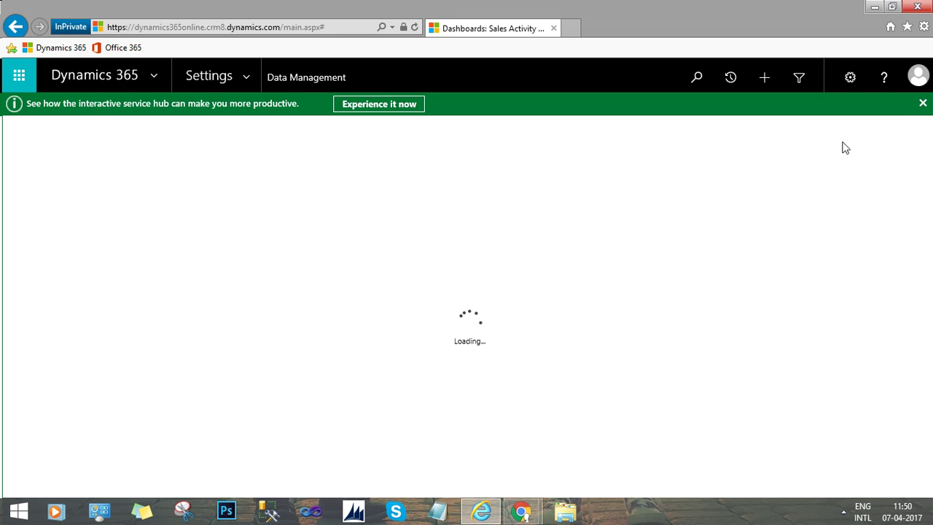
Dismiss the service hub banner and open the Duplicate Detection Rules list.
click(922, 104)
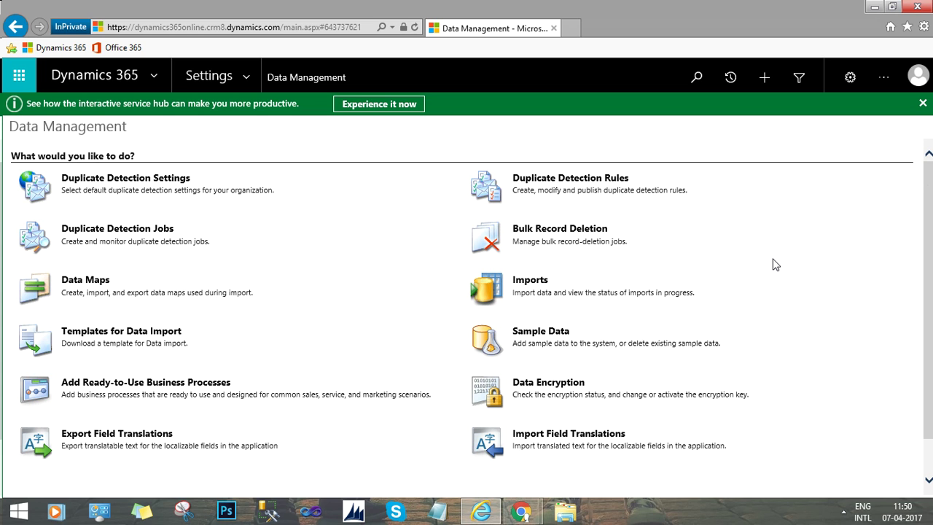
click(566, 179)
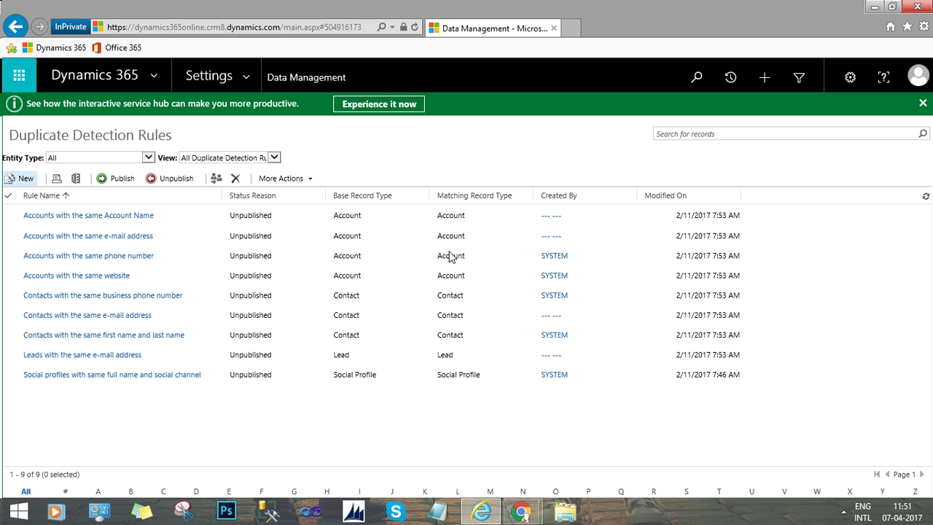
Create a new duplicate detection rule from the rules list toolbar.
click(22, 178)
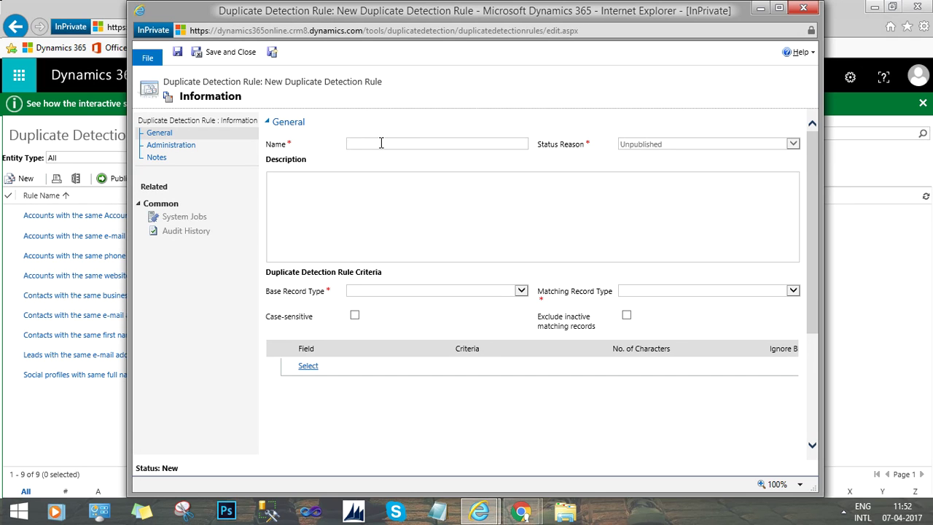
Name the new rule 'Customers with Same Email'.
text(Customer with Same Email)
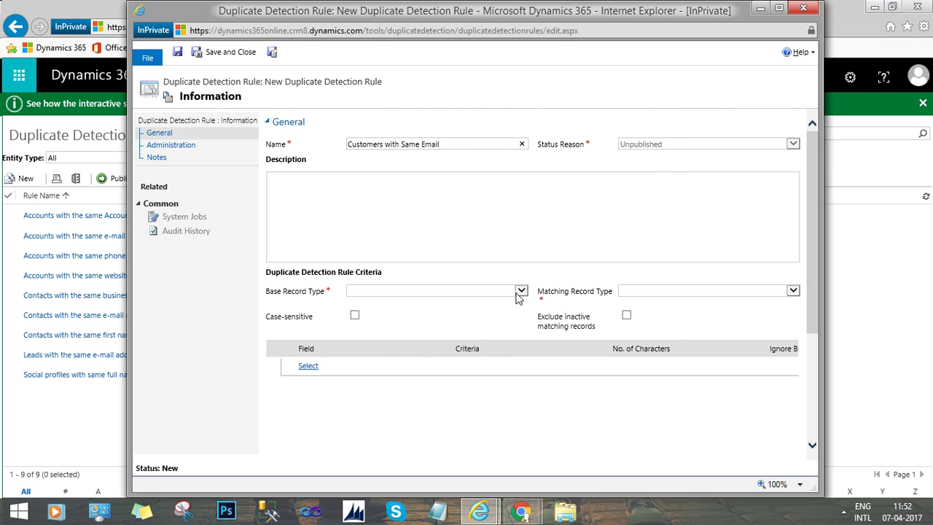
Set Contact as the base record type, leaving case-sensitive matching off.
click(517, 293)
click(517, 292)
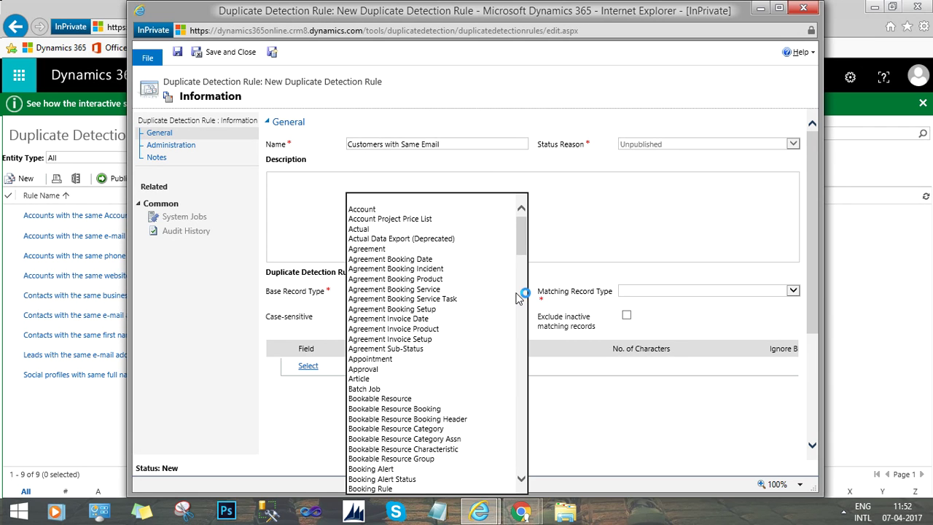
text(con)
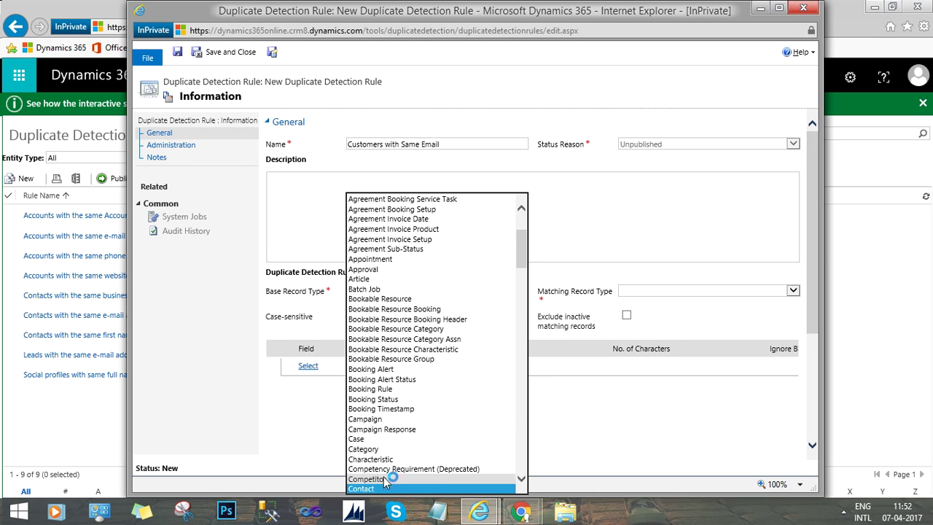
click(386, 489)
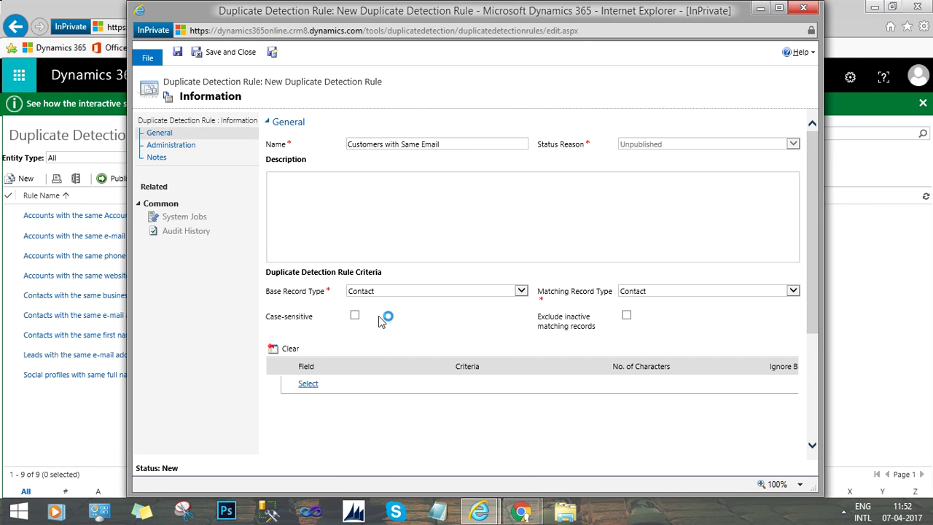
click(354, 316)
click(355, 318)
Add a criteria row comparing the contact Email field with Exact Match.
click(314, 384)
click(316, 384)
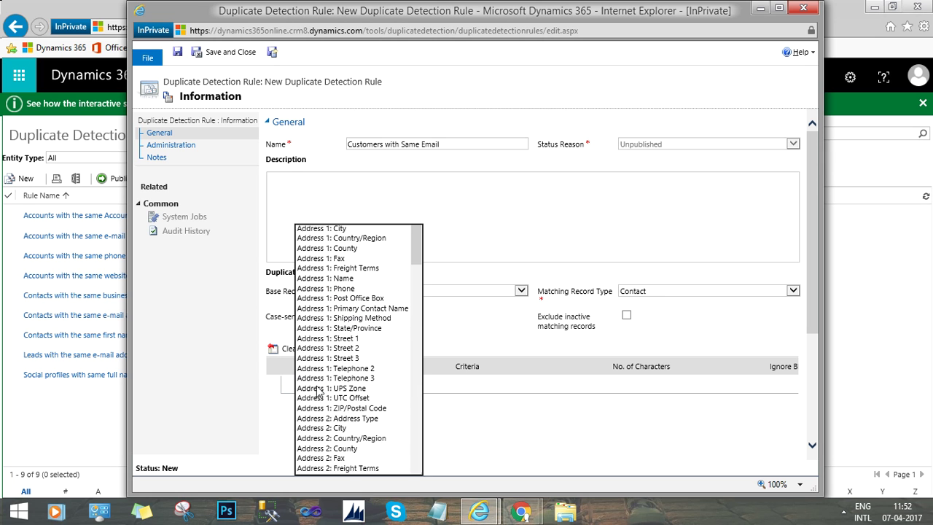
text(email)
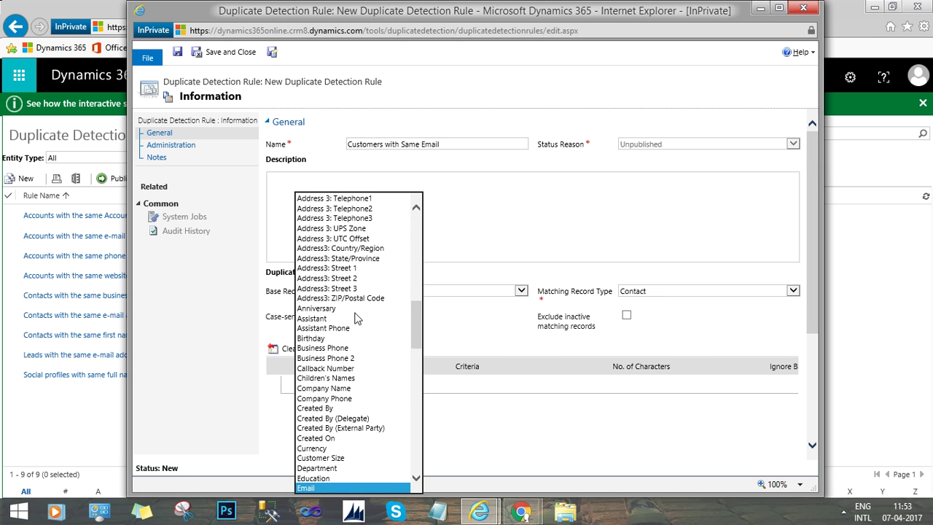
click(364, 488)
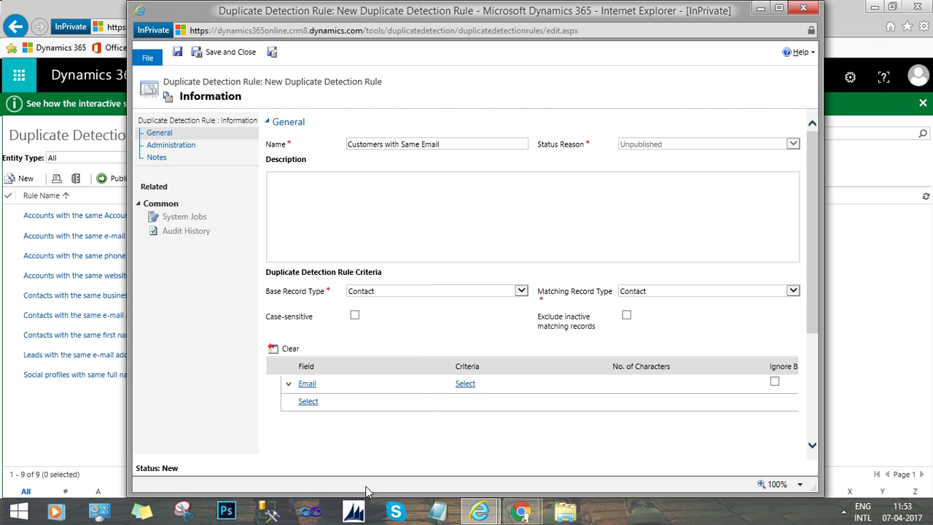
click(492, 375)
click(494, 386)
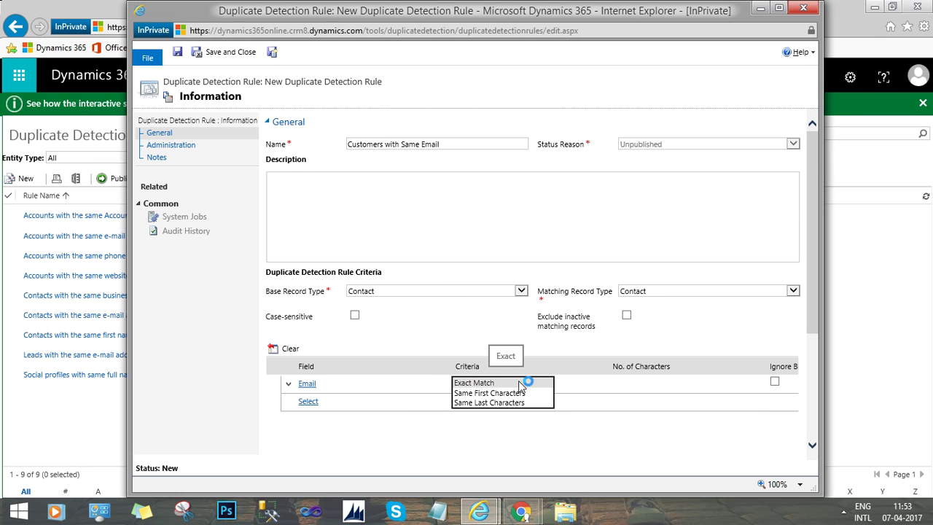
click(507, 383)
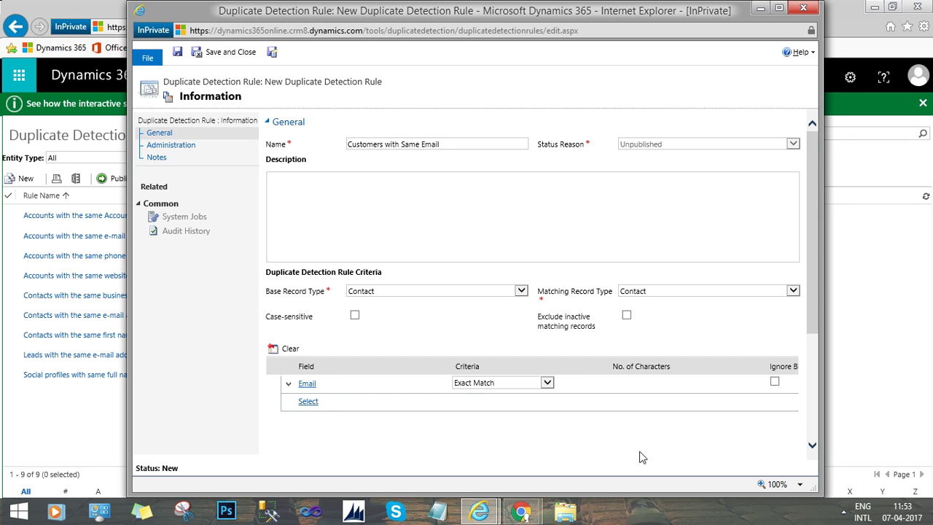
Maximize the rule form, publish and confirm the rule, then close it.
click(779, 8)
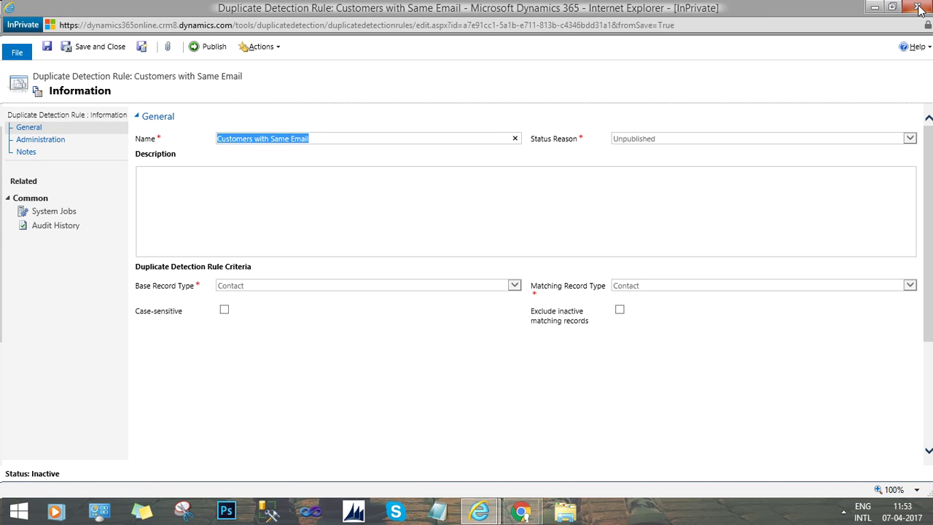
click(205, 47)
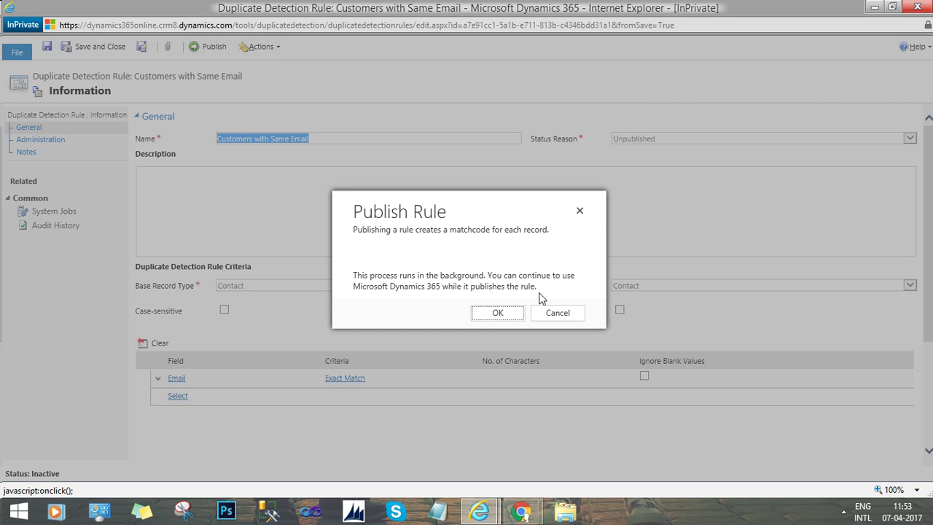
click(497, 315)
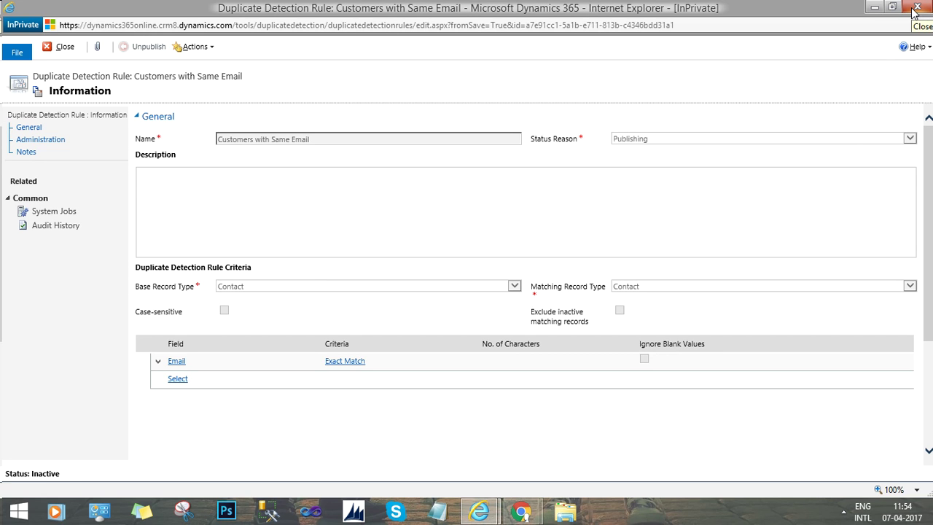
click(915, 7)
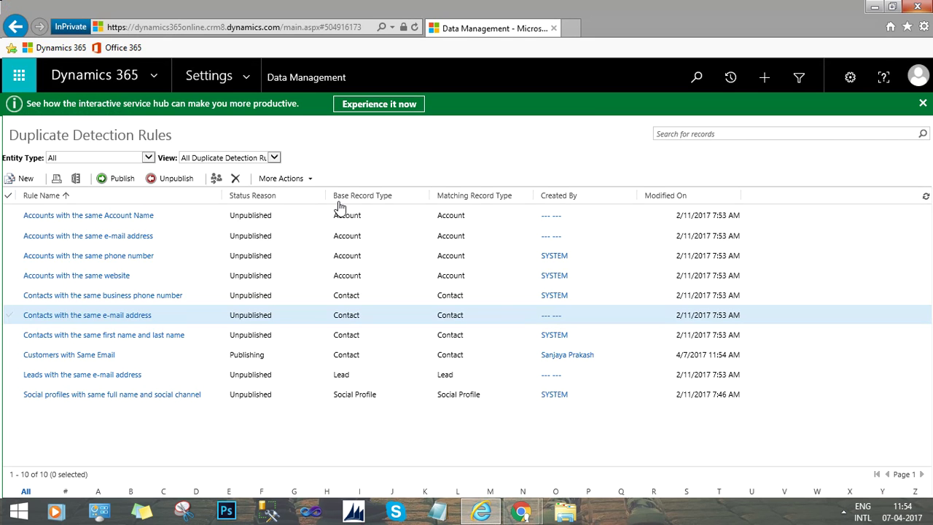
Sort rules by Modified On descending and select the Customers with Same Email rule.
click(671, 205)
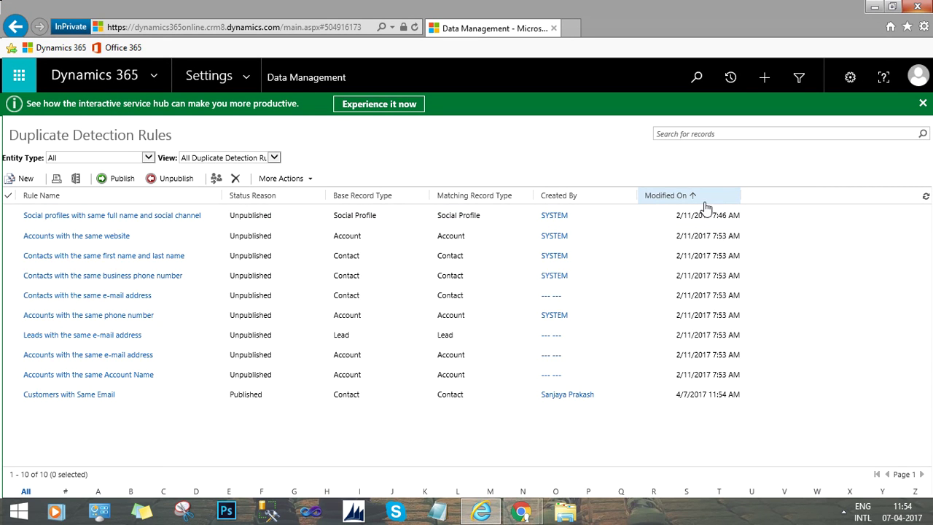
click(697, 202)
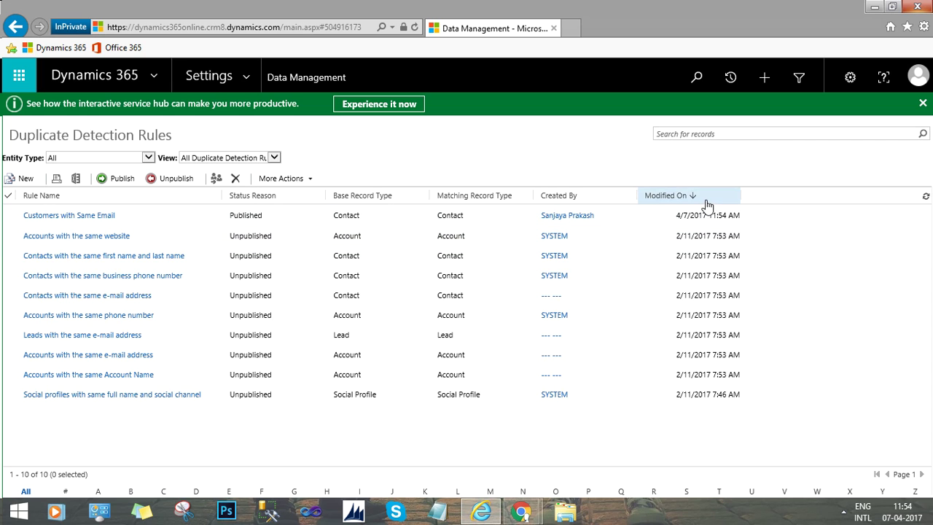
click(627, 217)
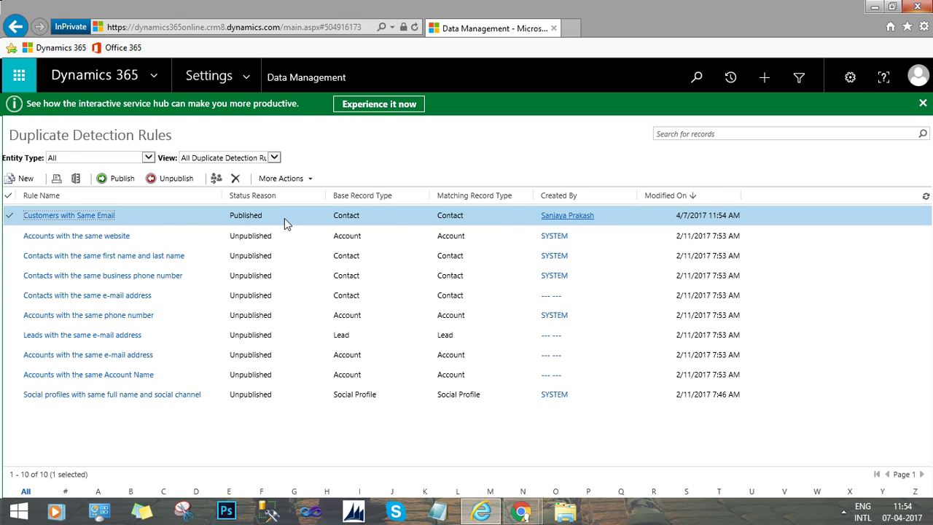
Switch the site map to the Sales area and open Contacts.
click(245, 85)
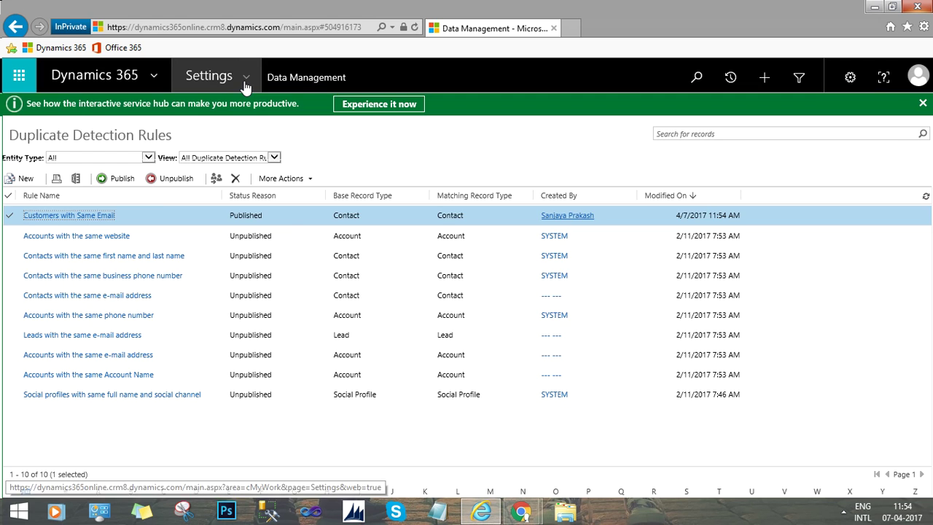
click(6, 127)
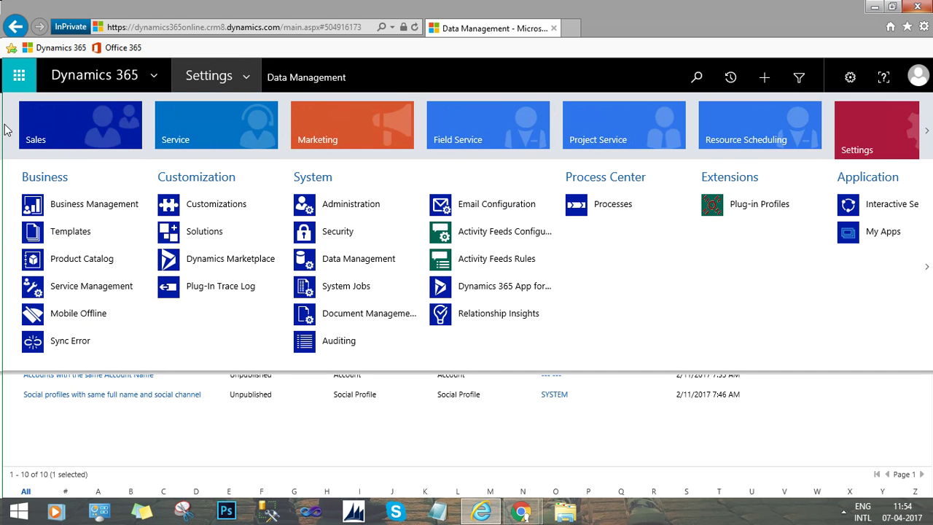
click(94, 138)
click(207, 241)
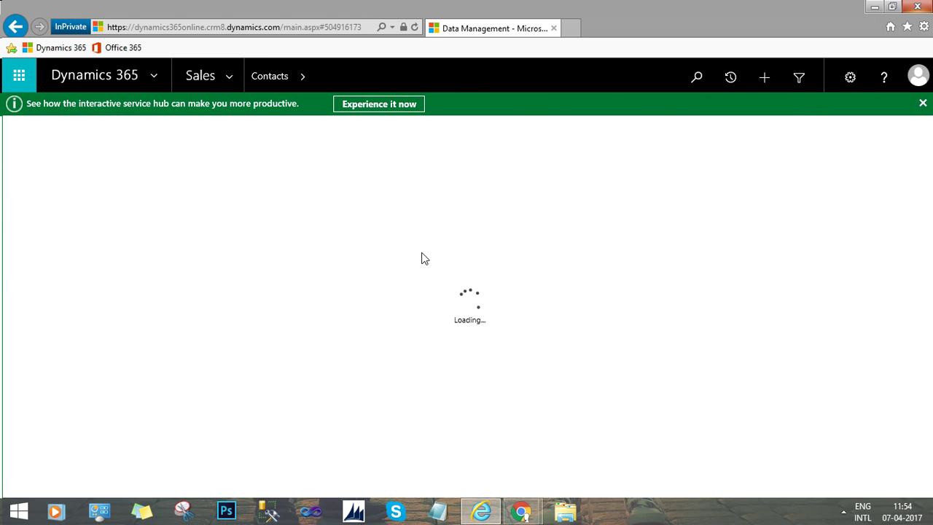
Dismiss the 'Apps for Dynamics 365' promotion banner above the Active Contacts list.
click(921, 107)
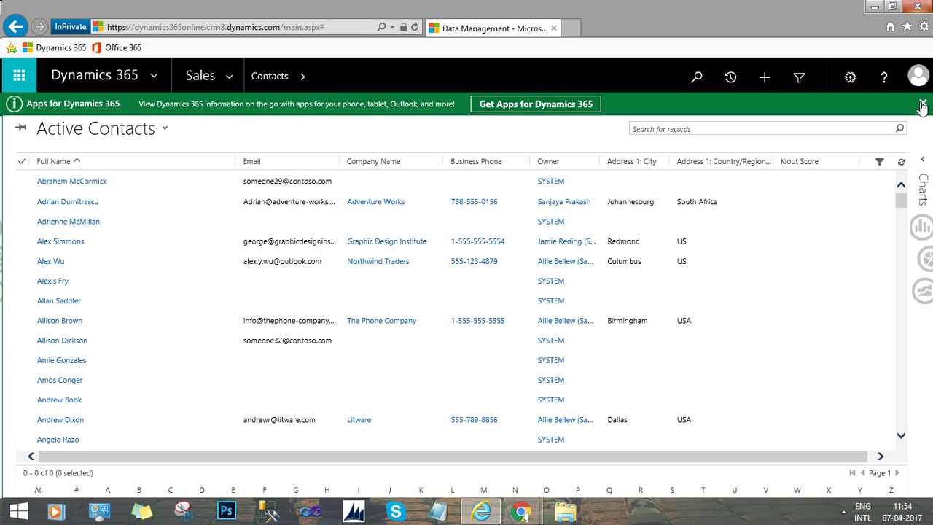
click(920, 103)
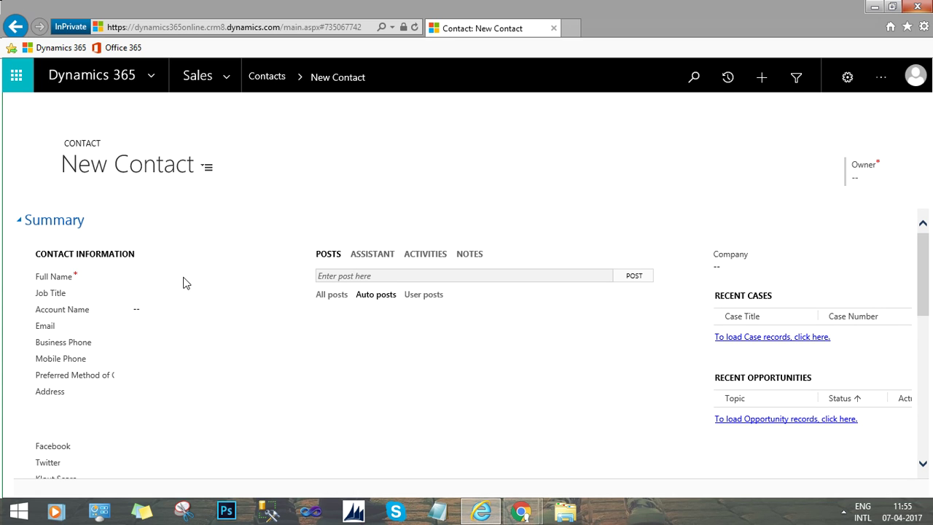
Enter the contact's first and last name in the Full Name flyout.
click(143, 276)
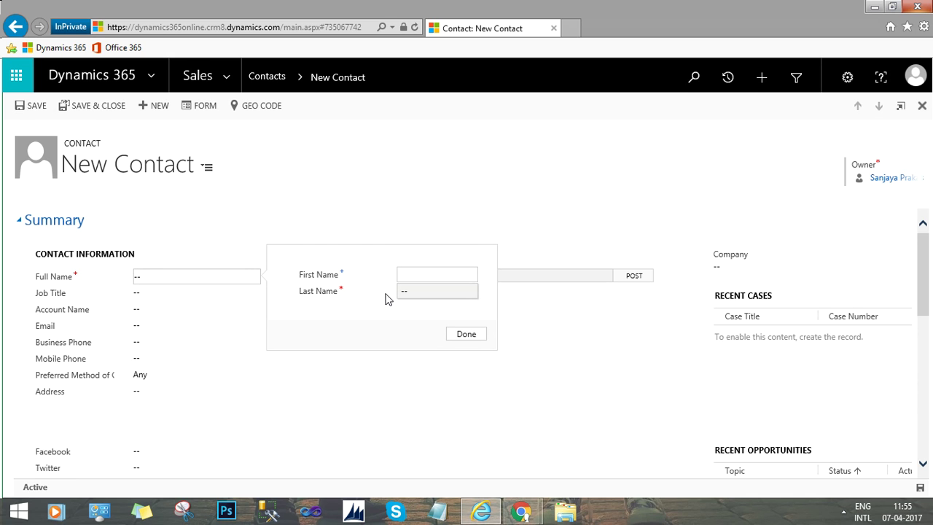
click(406, 290)
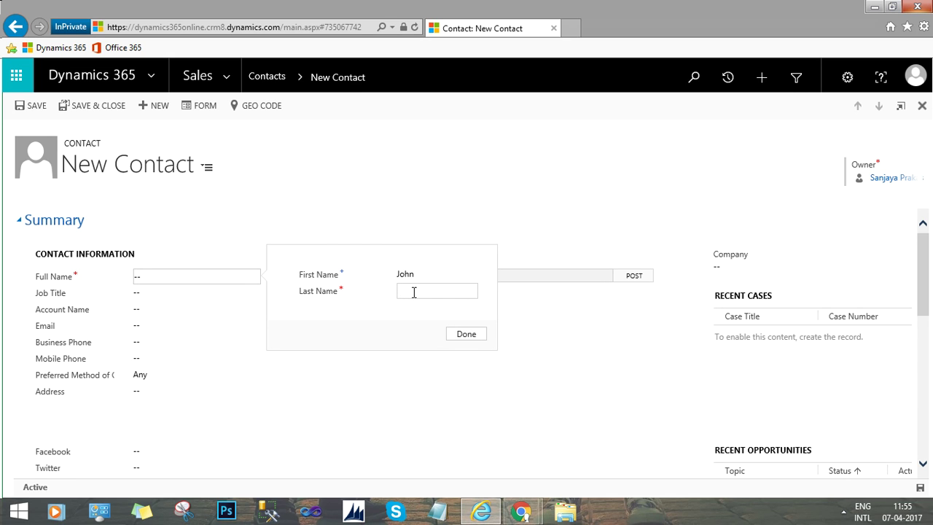
click(458, 333)
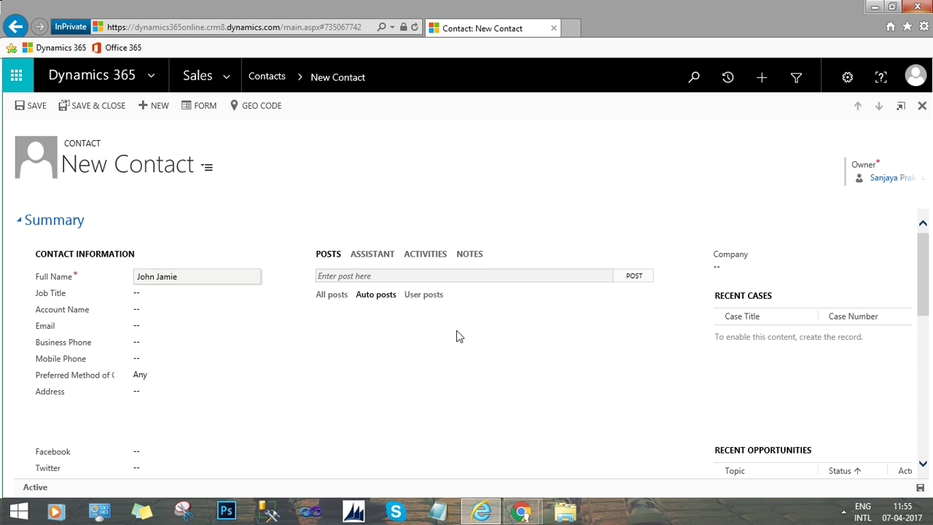
Enter the contact's email address and attempt to save the record.
click(156, 325)
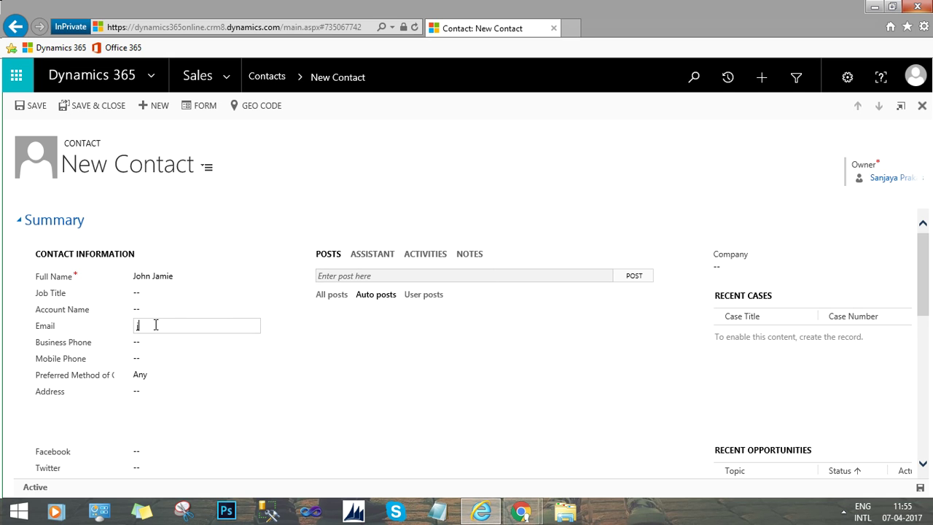
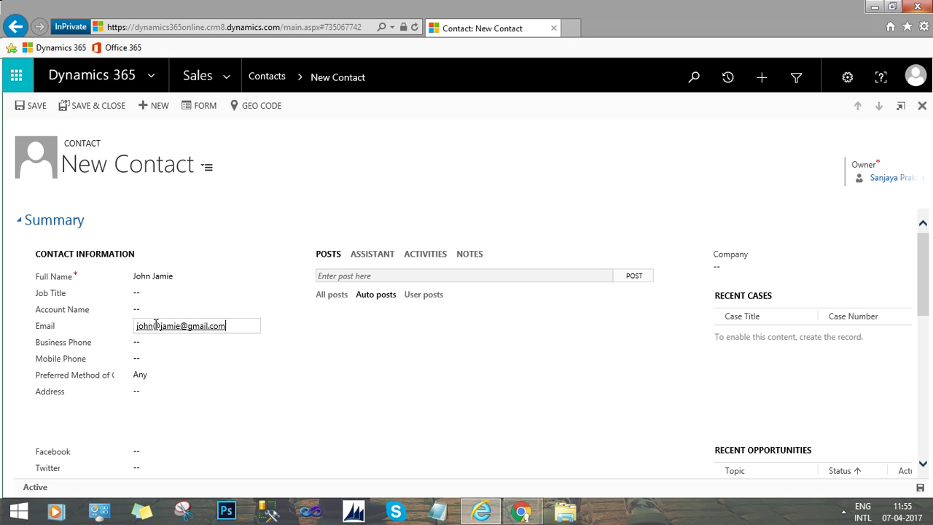
drag(242, 328, 131, 321)
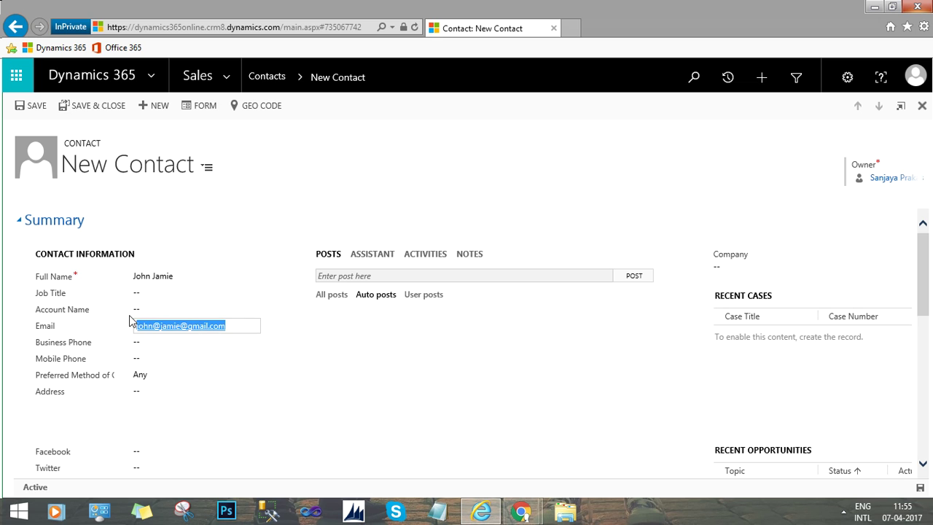
click(37, 107)
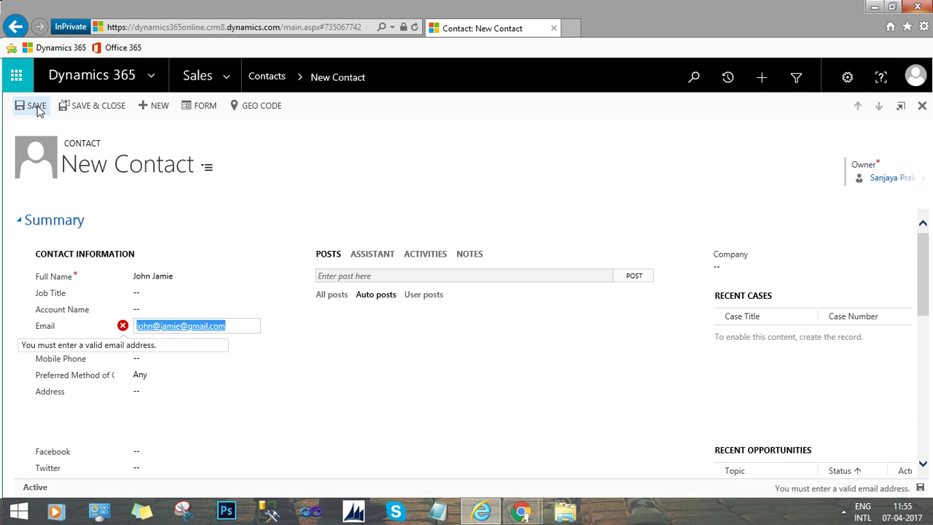
Replace the stray @ in the email with a dot and save the contact.
click(233, 329)
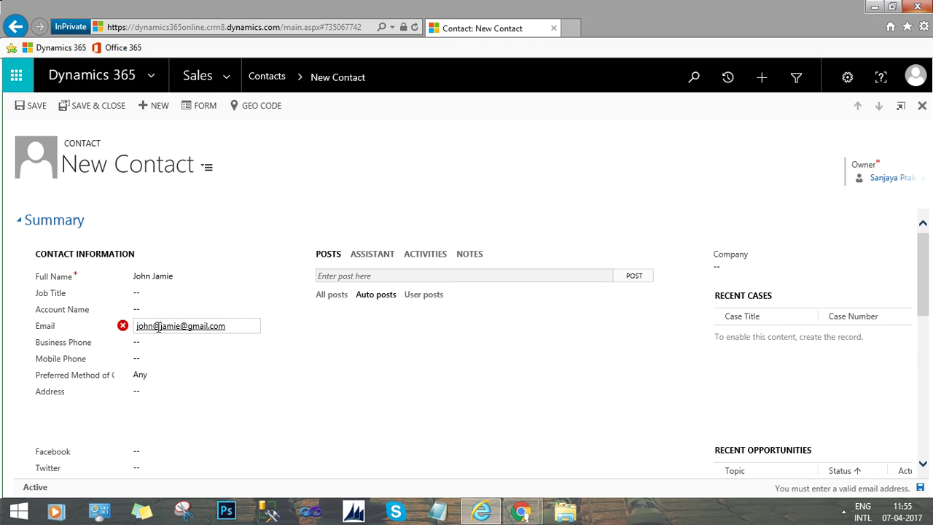
click(158, 328)
key(BackSpace)
text(.)
drag(222, 325, 120, 328)
key(ctrl+c)
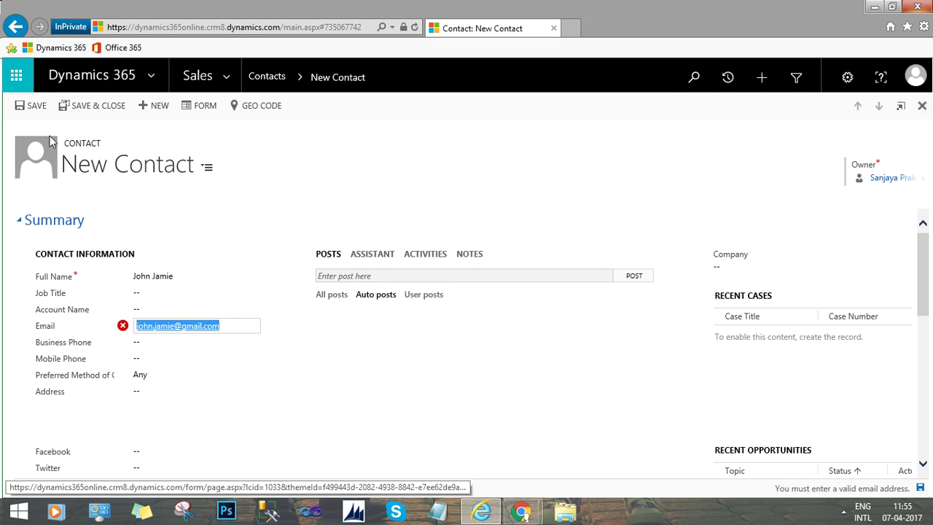
click(32, 105)
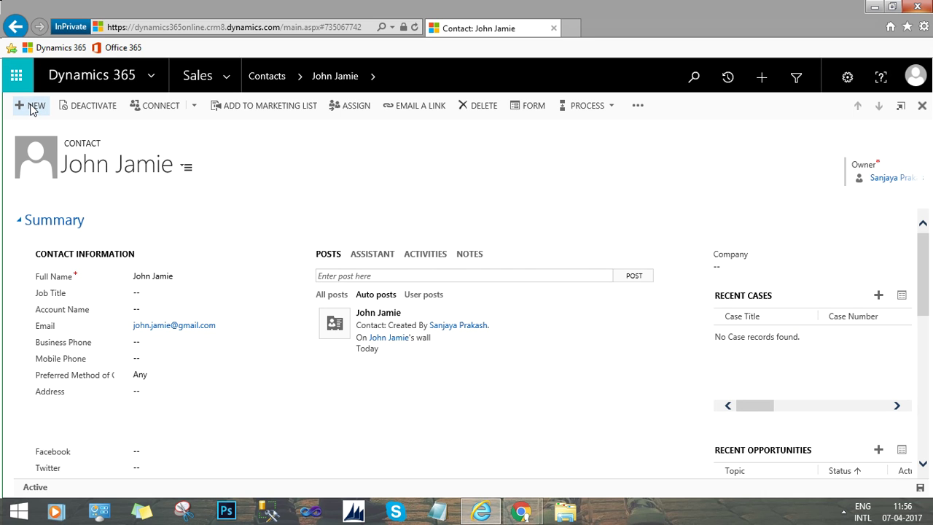
Start another new contact and enter the second contact's first and last name.
click(32, 106)
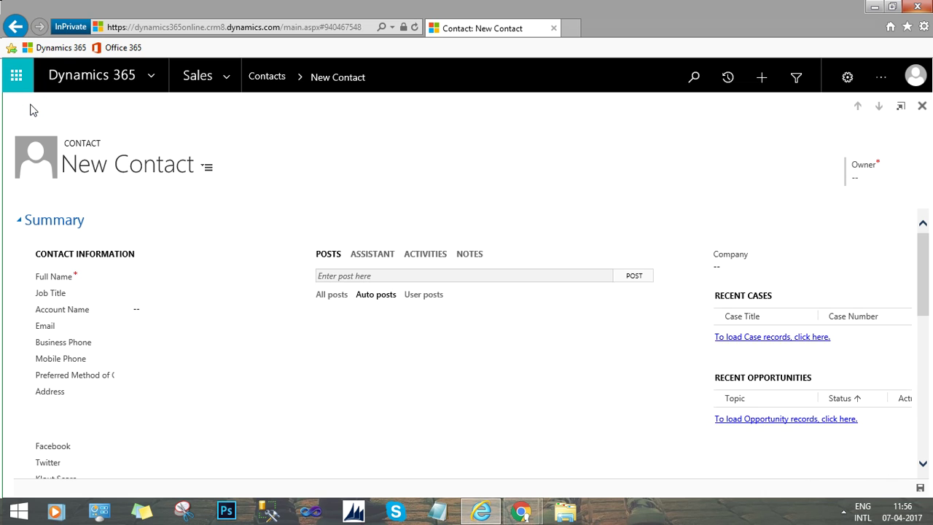
click(150, 277)
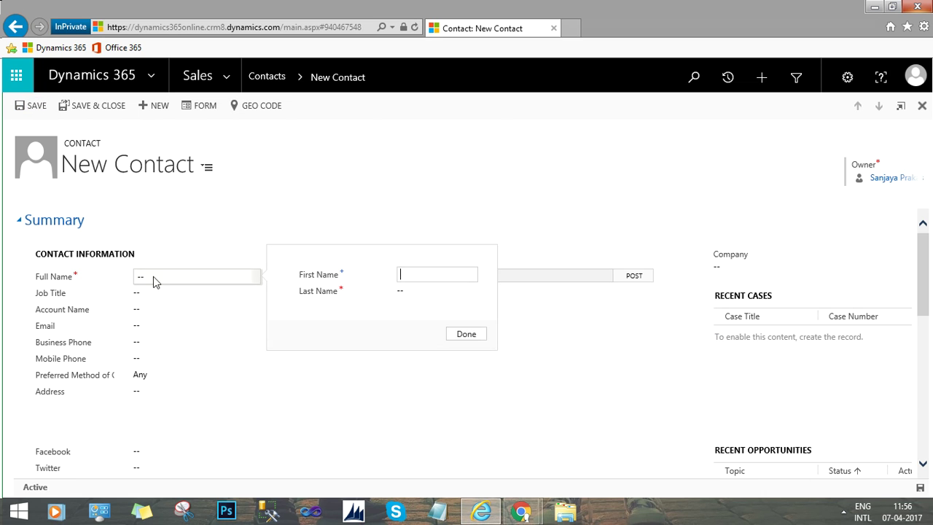
key(Tab)
click(405, 273)
key(Tab)
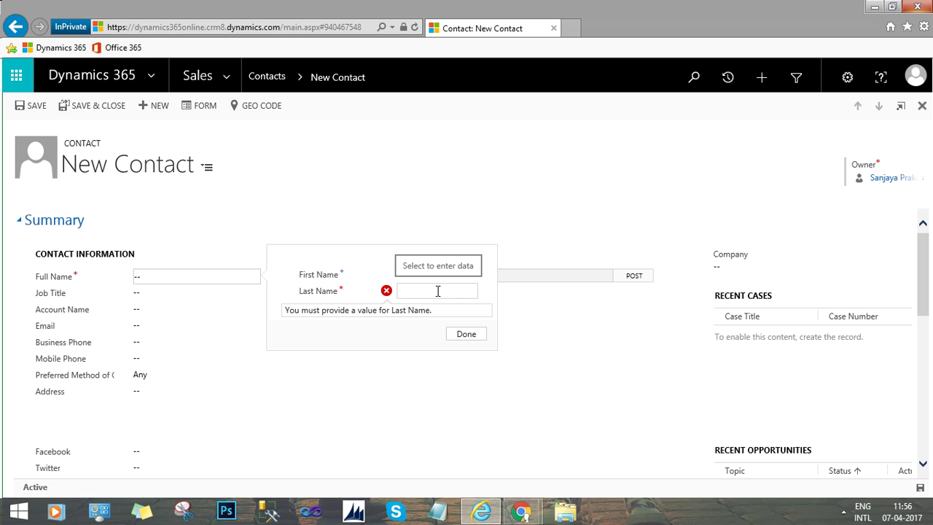
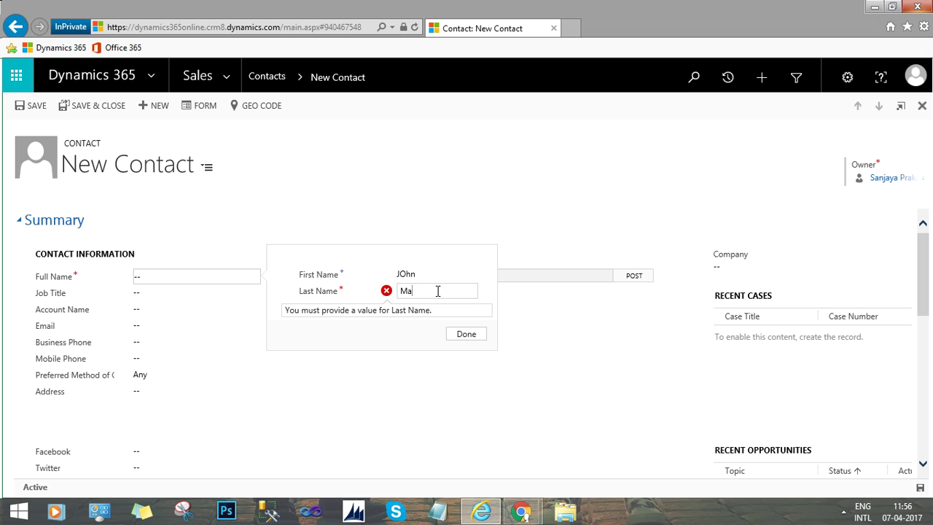
click(462, 340)
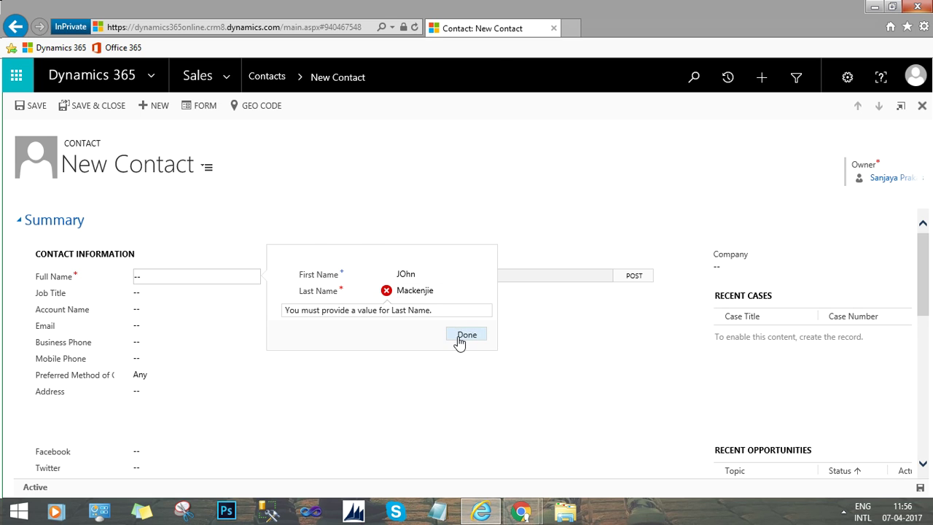
Paste the first contact's email address into the Email field.
click(153, 326)
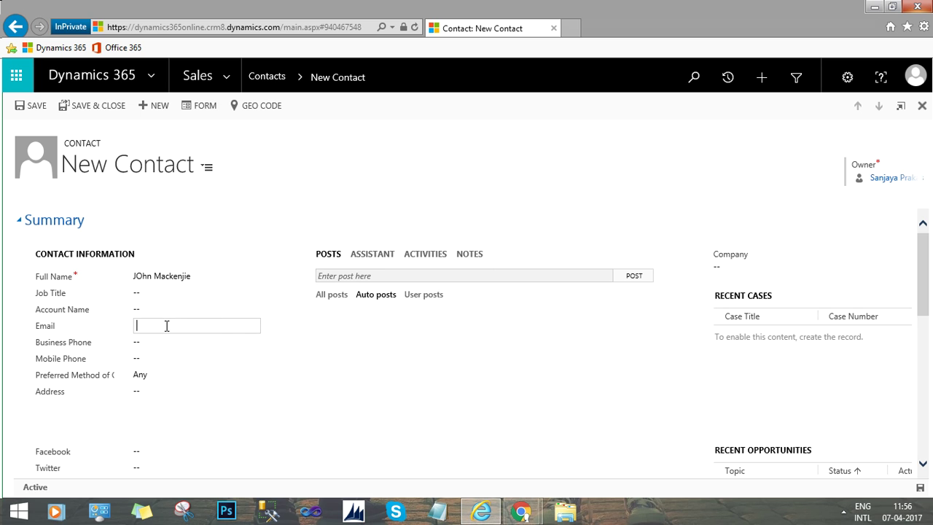
key(ctrl+v)
click(335, 331)
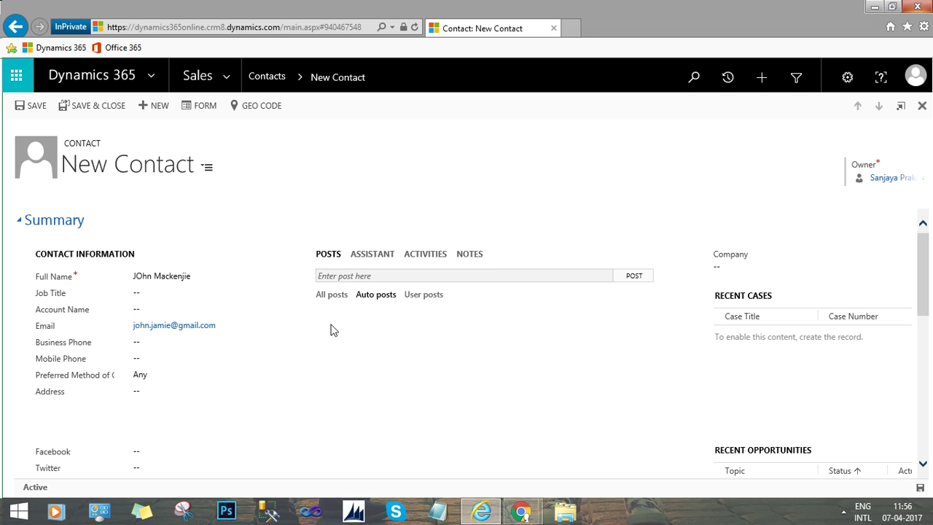
click(37, 109)
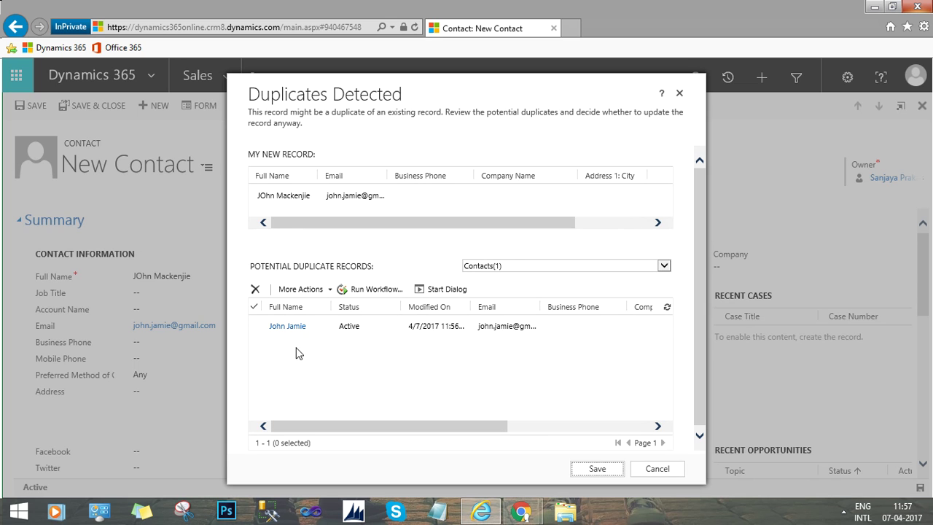
click(370, 326)
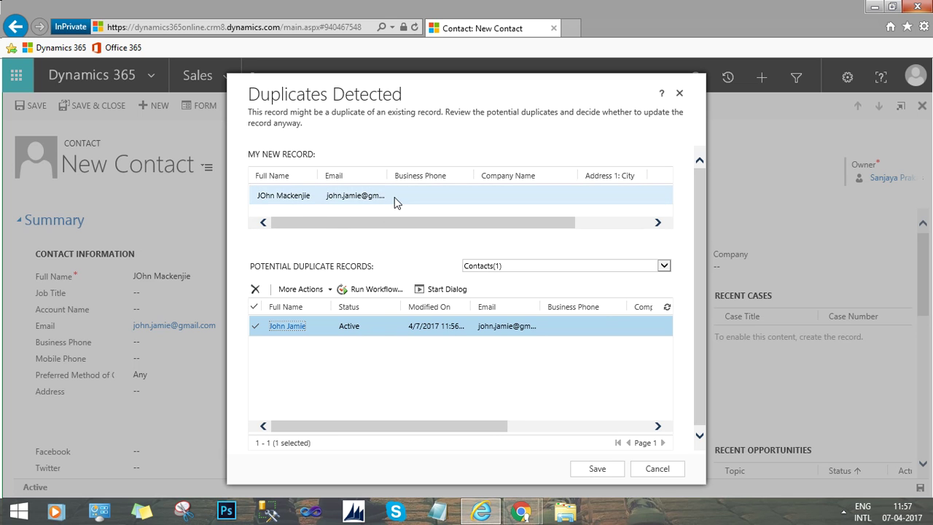
drag(388, 175, 433, 180)
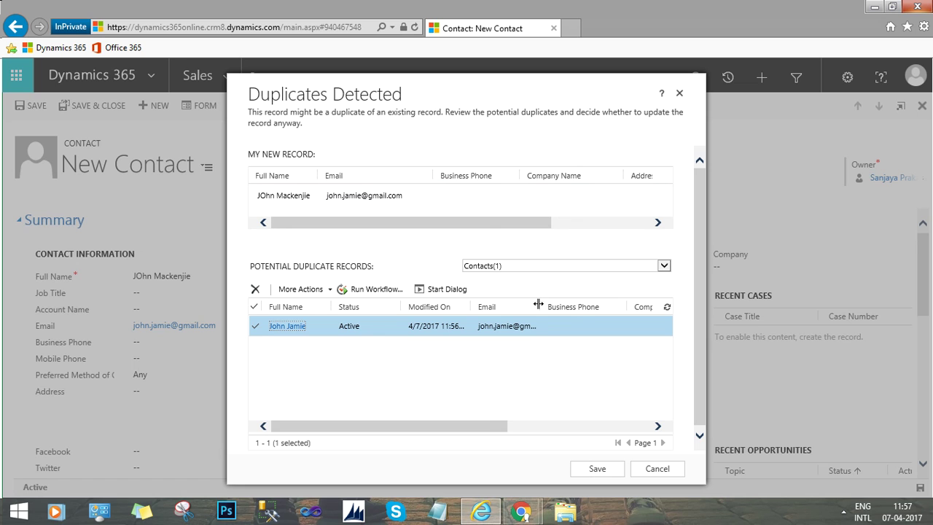
drag(537, 303, 575, 304)
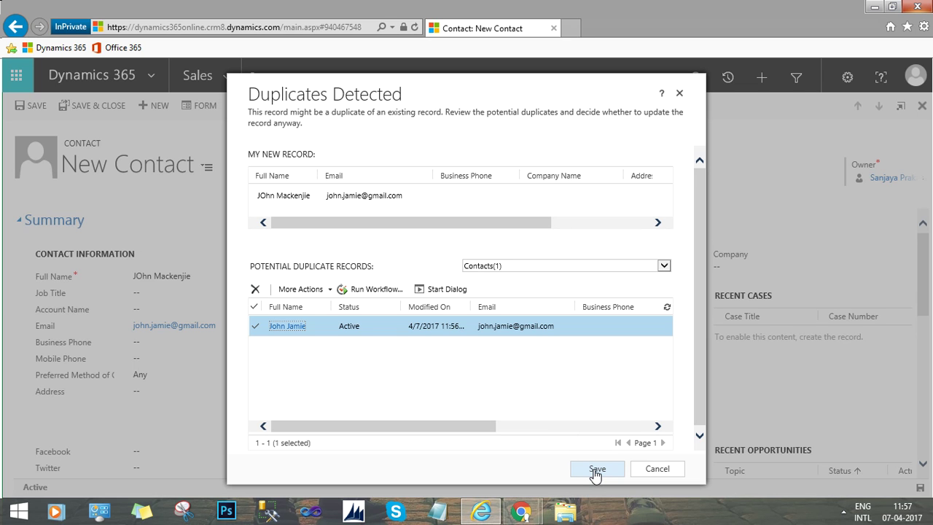
click(663, 468)
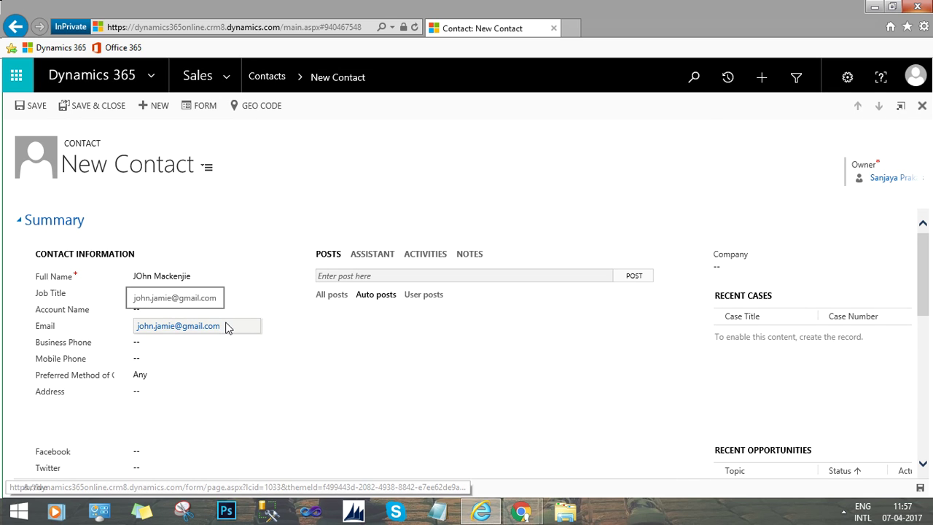
Insert a '1' into the second contact's email address and save the contact.
click(225, 327)
click(225, 327)
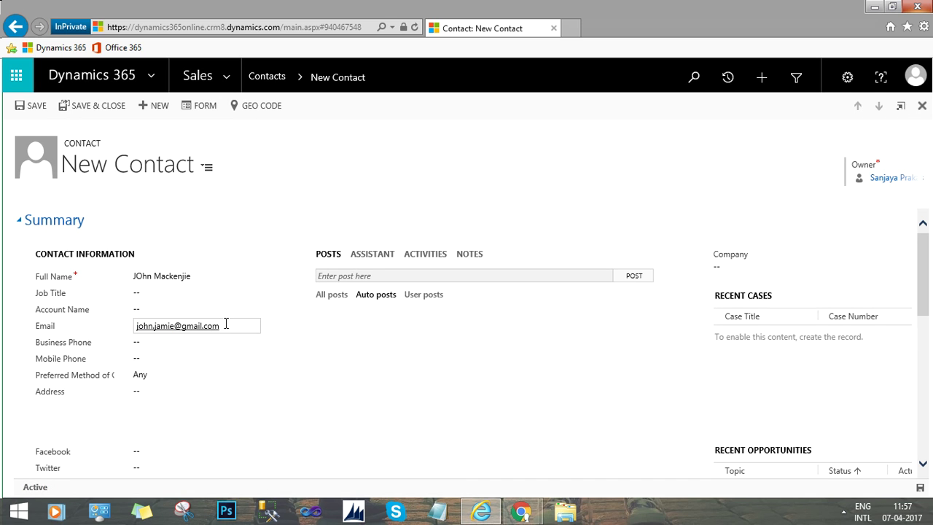
key(Left)
key(Left)
key(Left)
key(Left)
key(Left)
key(Left)
key(Left)
key(Left)
key(Left)
key(Left)
key(Left)
text(1)
click(35, 107)
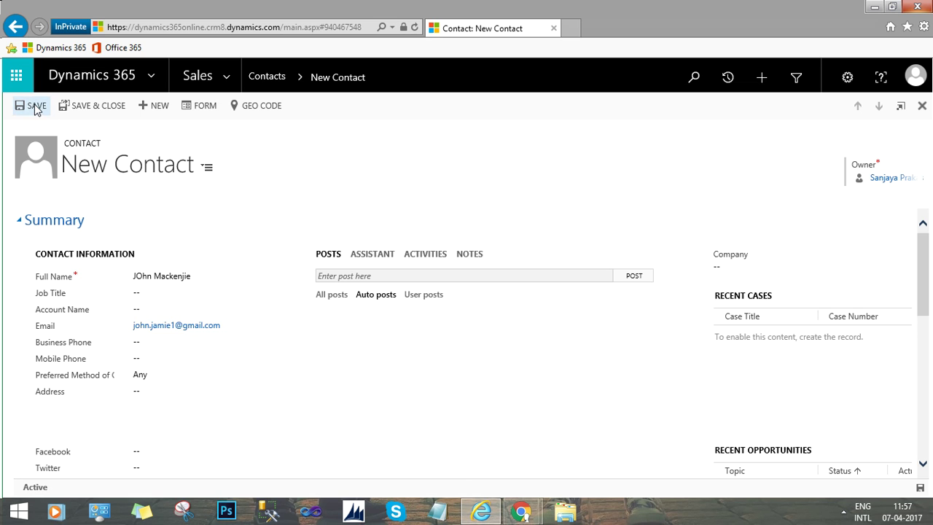
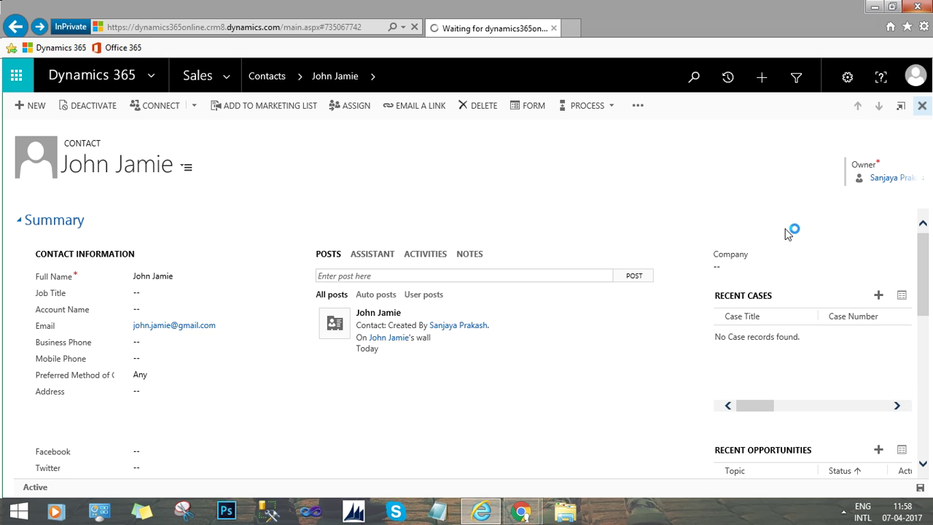
Close the saved contact form to return to the 219-record Active Contacts list.
click(922, 109)
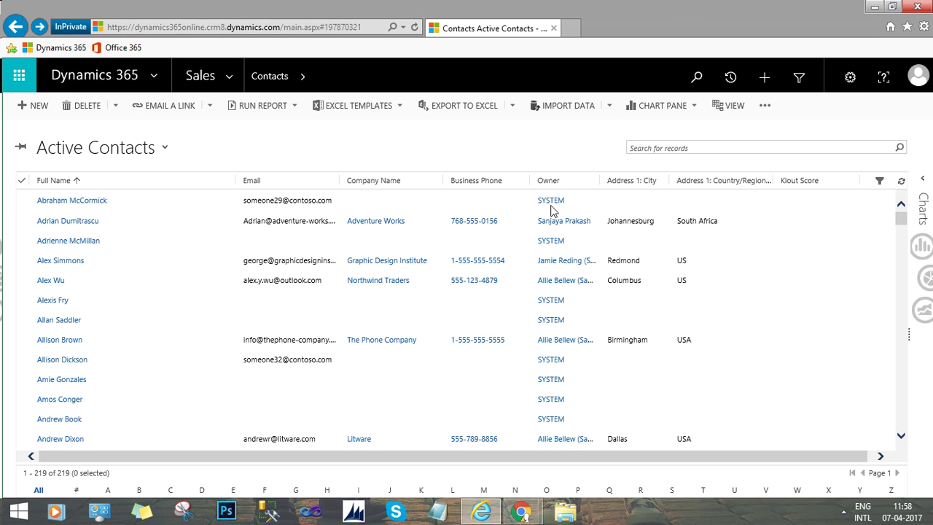
Select the first contact in Active Contacts, then bring Chrome's 'Duplicate Detection Rule' slides to the front.
click(361, 202)
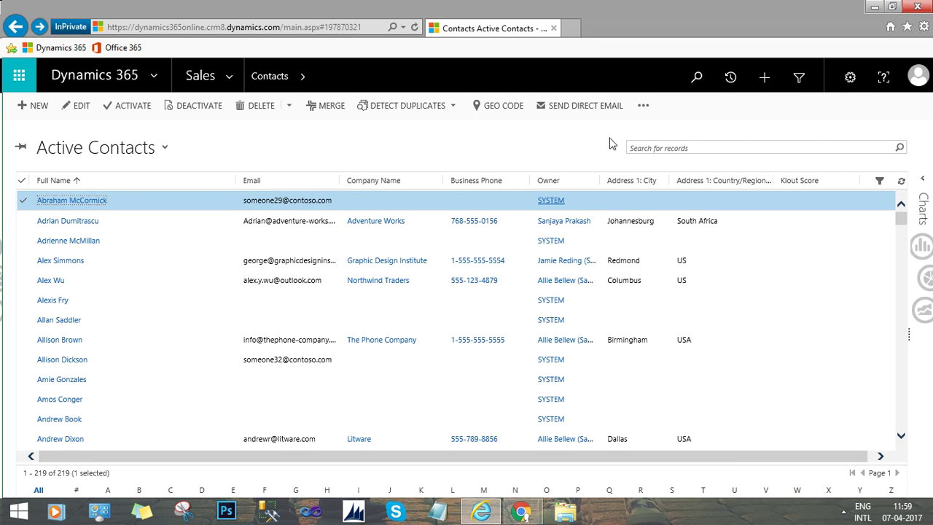
click(526, 513)
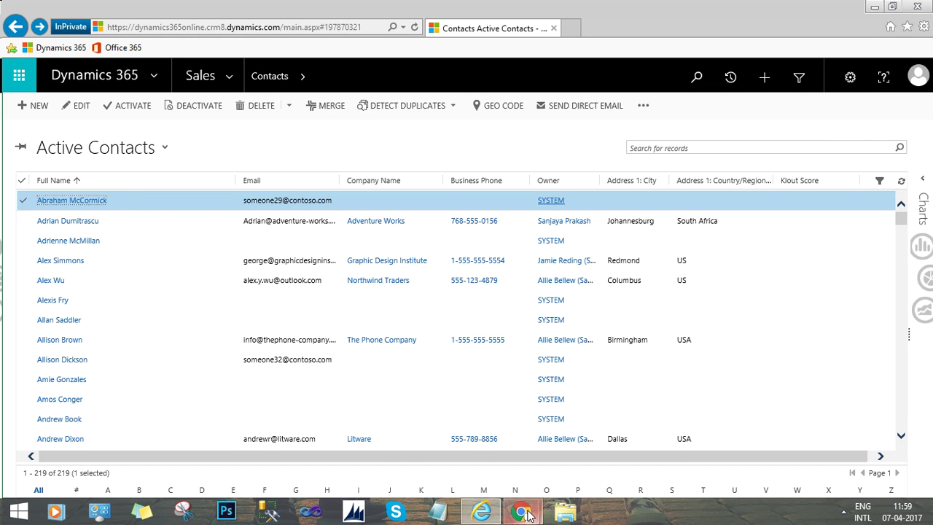
mouse_move(530, 515)
click(566, 432)
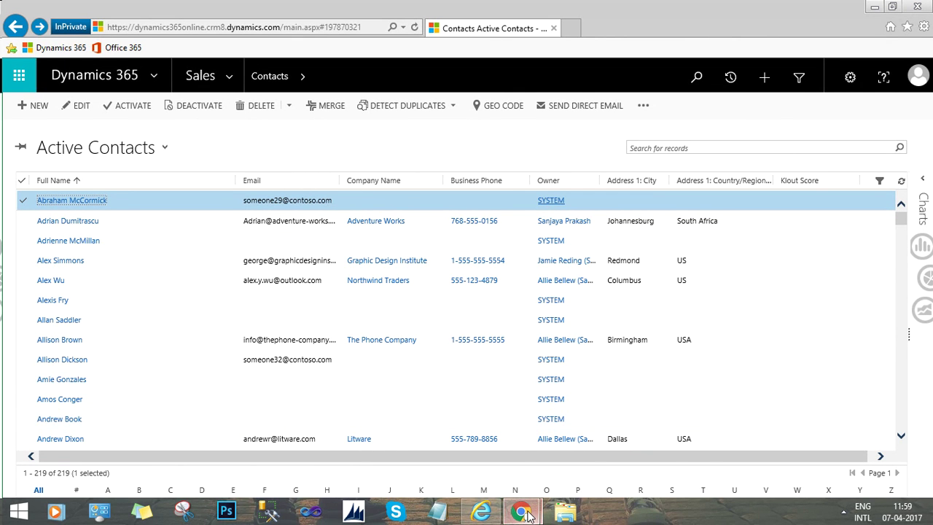
mouse_move(521, 513)
click(467, 421)
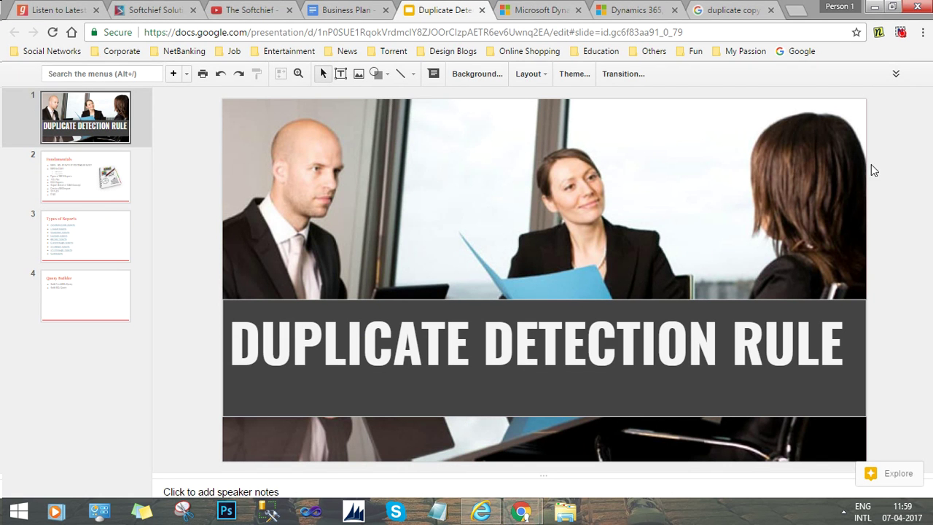